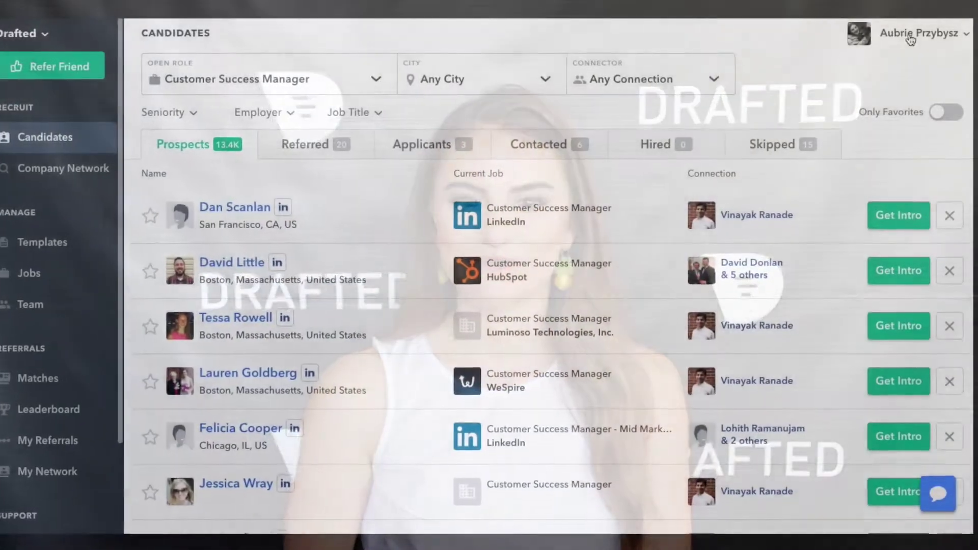
Step: From Connect Accounts, start adding LinkedIn contacts and go to LinkedIn's data export
click(910, 37)
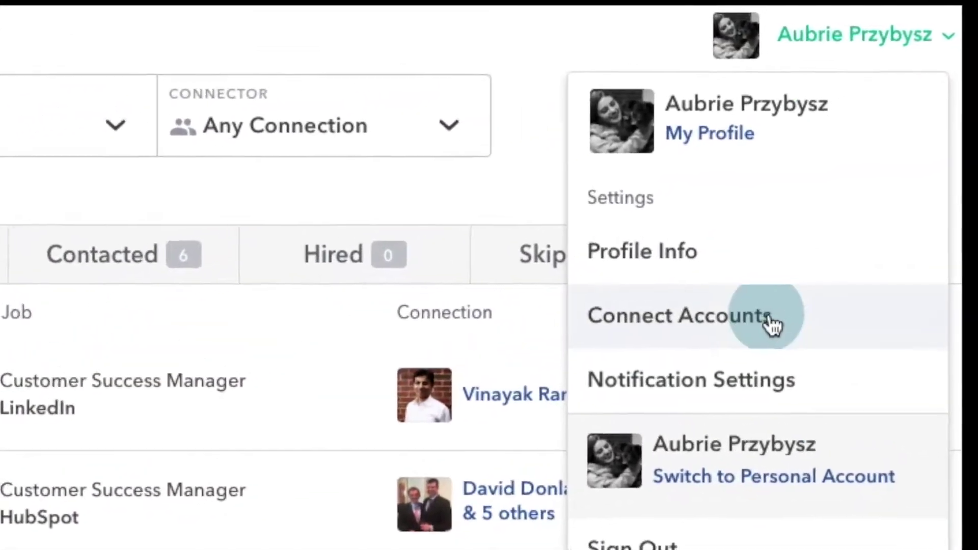
click(772, 325)
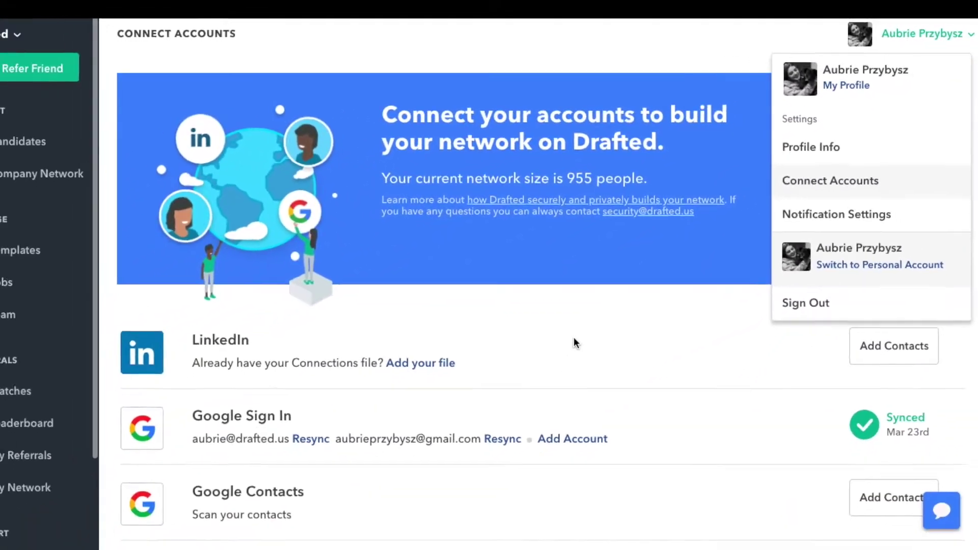
click(574, 342)
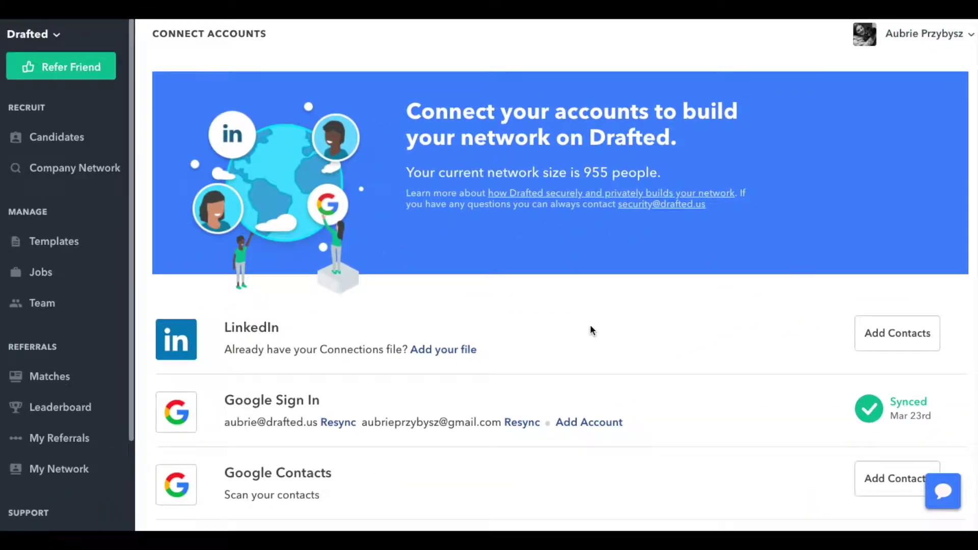
click(891, 338)
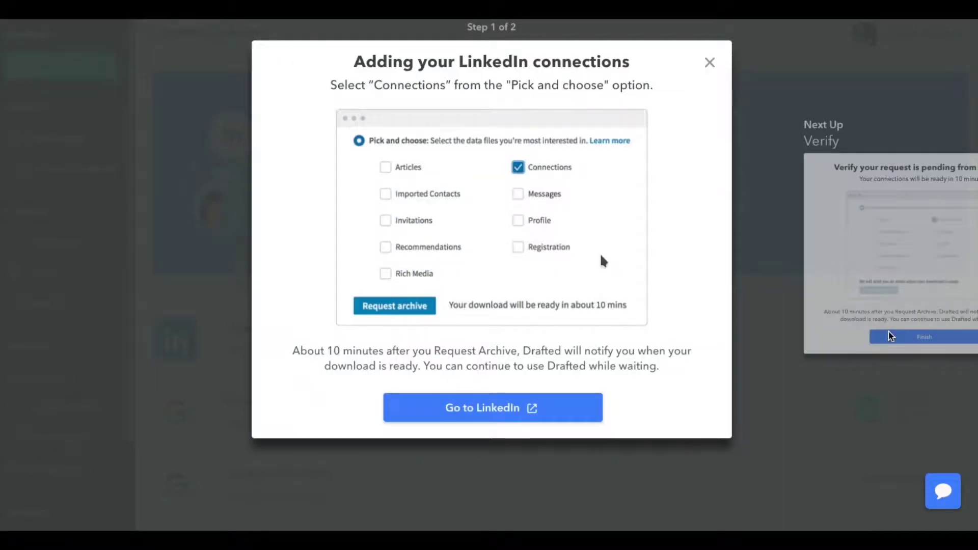
click(495, 406)
Step: Select only the Connections file and request the LinkedIn data archive
click(343, 258)
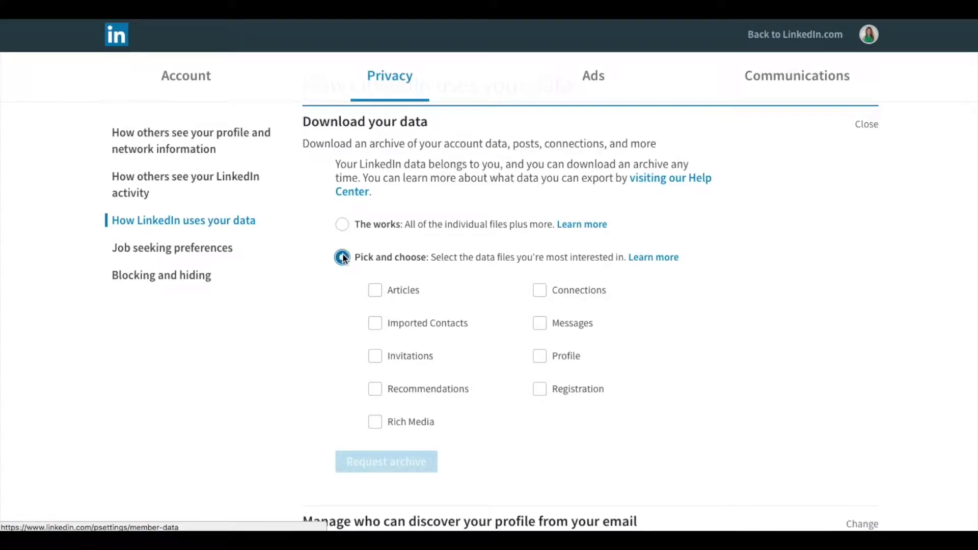
click(539, 290)
click(406, 469)
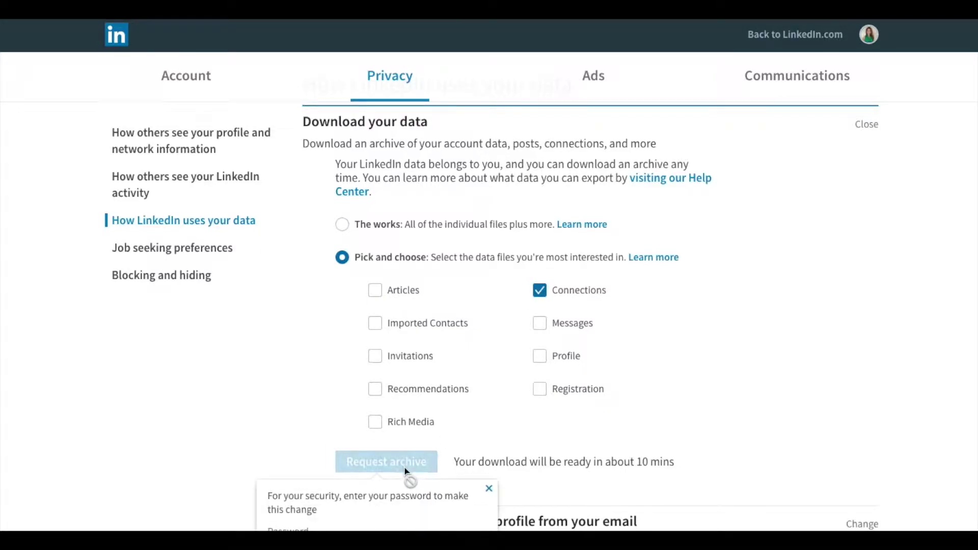
Step: Confirm the archive request with the saved LinkedIn password
click(404, 466)
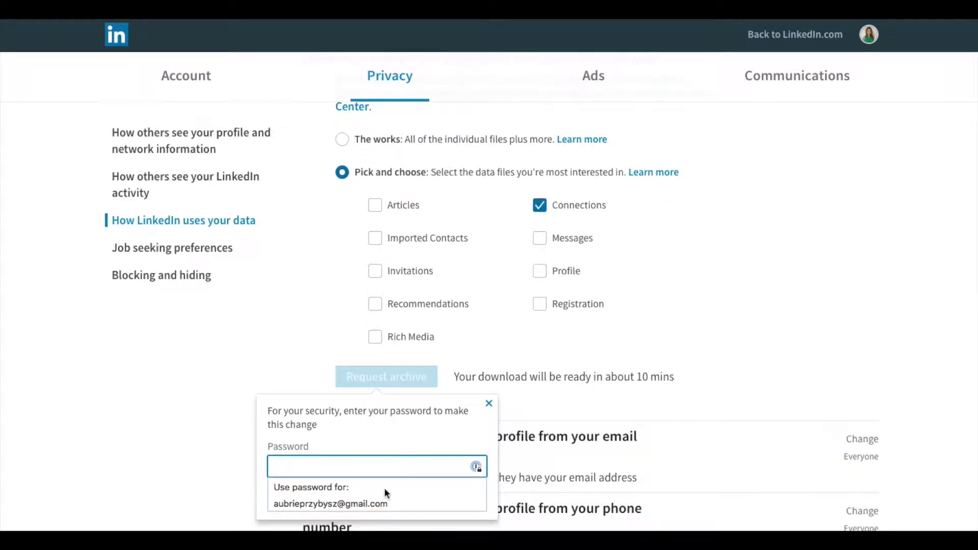
click(374, 500)
click(299, 504)
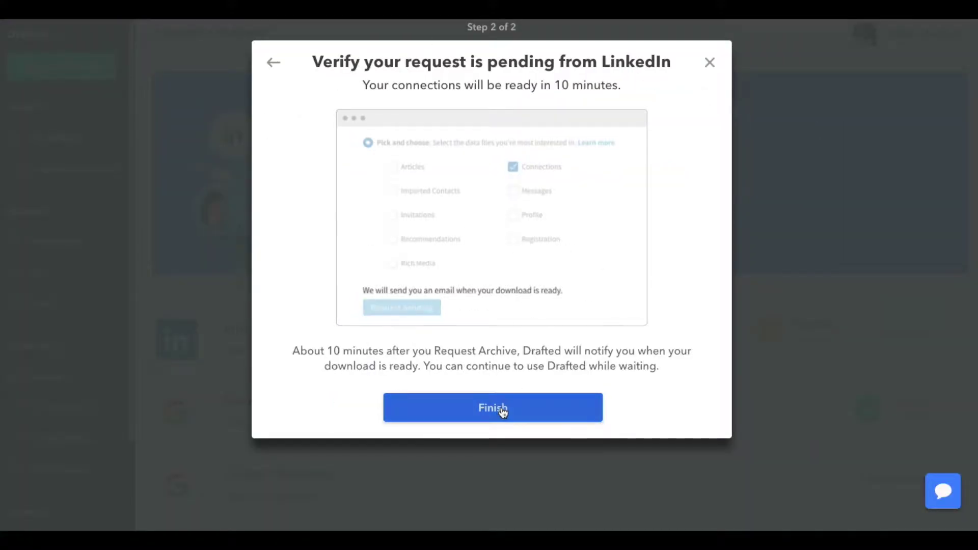
Step: Finish the Verify request step in Drafted for the pending LinkedIn archive
click(499, 407)
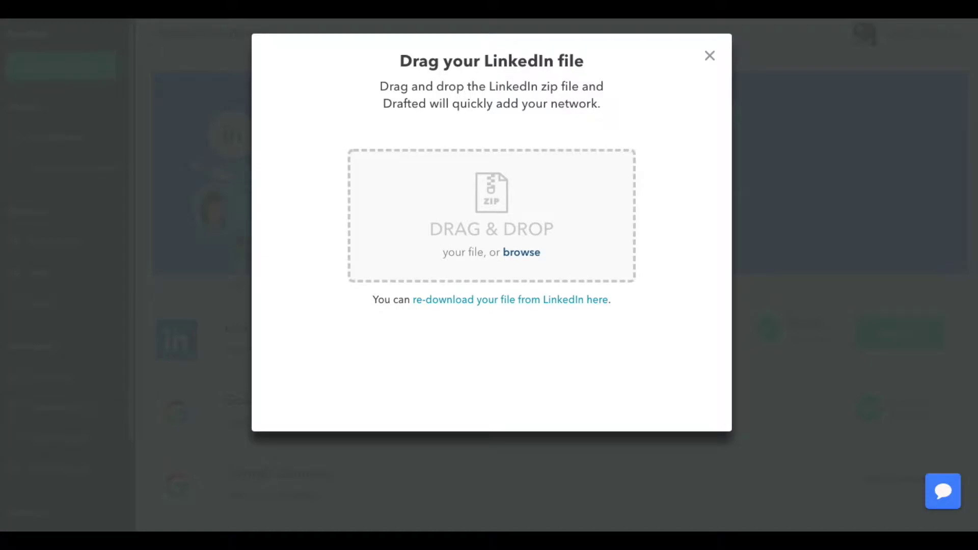
Step: Drop the LinkedIn connections zip onto Drafted's DRAG & DROP zone
drag(283, 420, 479, 212)
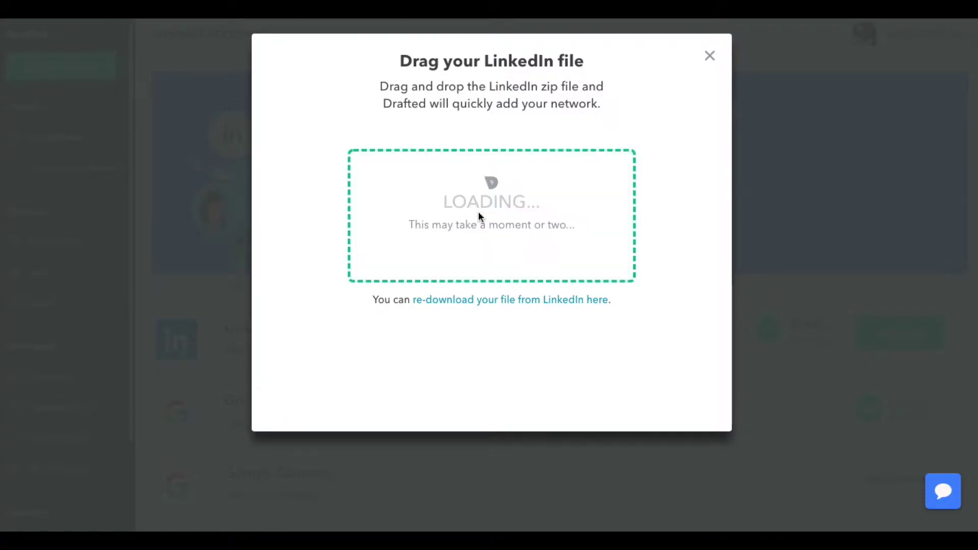